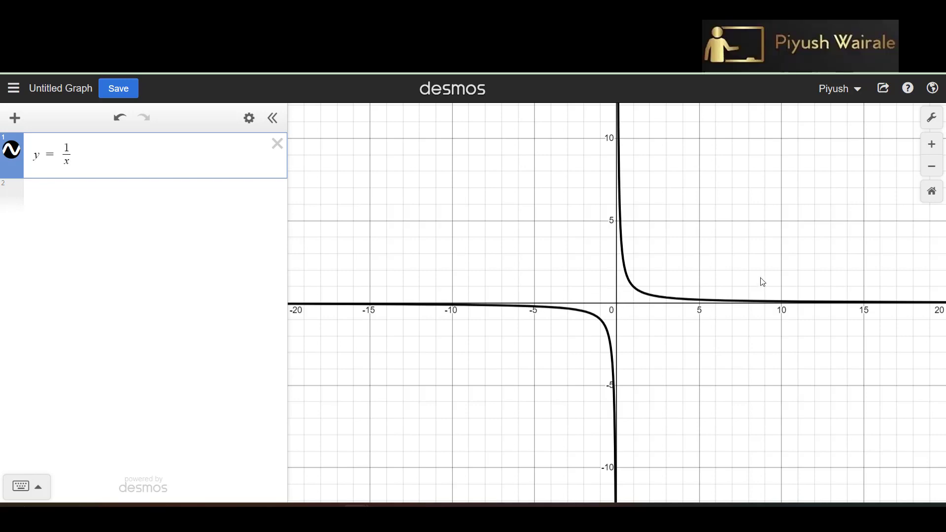
Zoom in and back out to inspect the 1/x hyperbola, then place the cursor in its denominator
{"action": "left_click", "coordinate": [934, 152]}
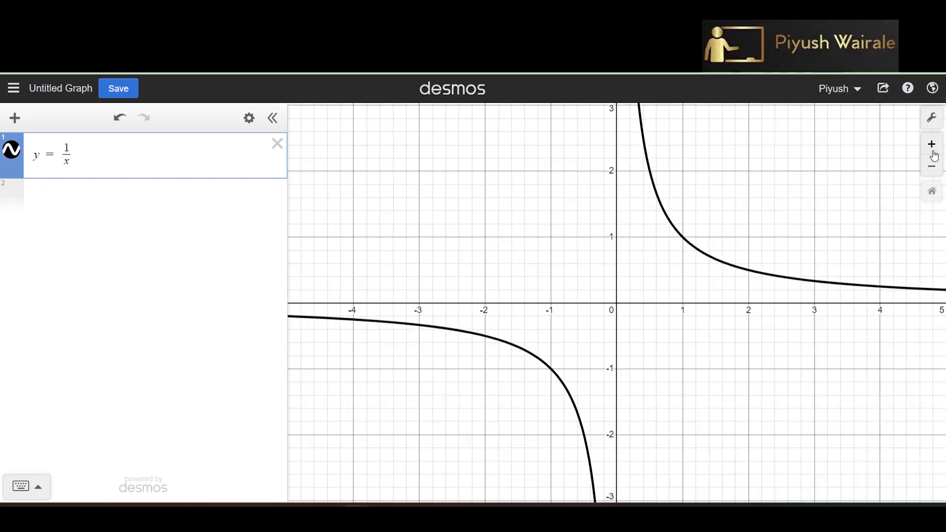
{"action": "left_click", "coordinate": [932, 170]}
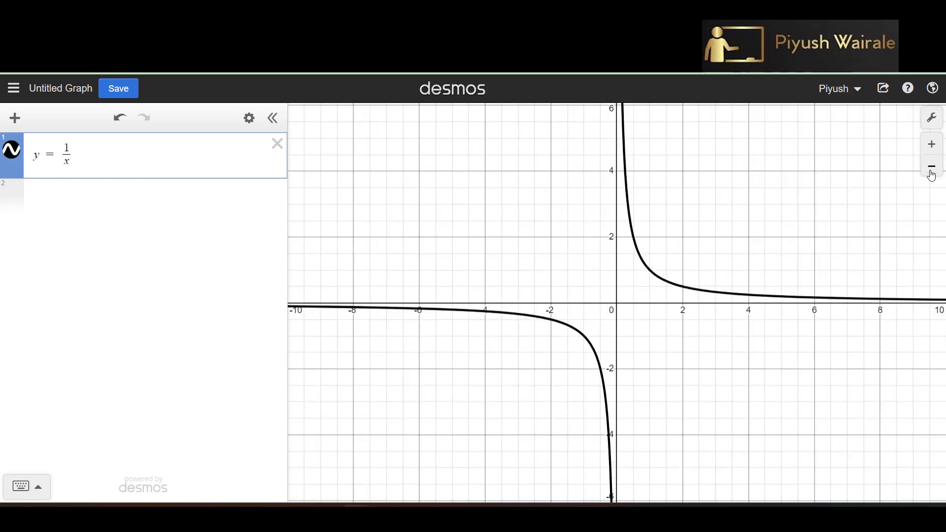
{"action": "left_click", "coordinate": [932, 170]}
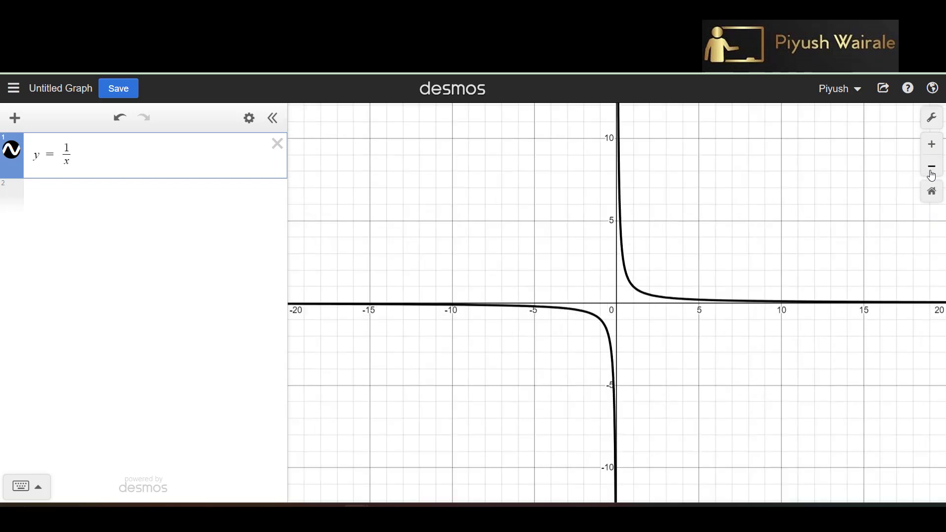
{"action": "left_click", "coordinate": [931, 170]}
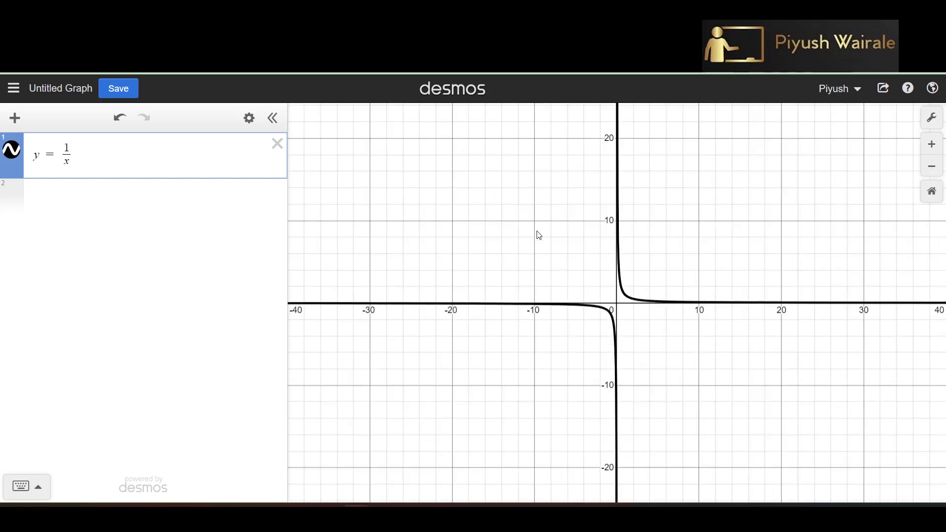
{"action": "left_click", "coordinate": [66, 162]}
Make the denominator ax+b, add sliders for a and b, set b to 0, and reset the view
{"action": "type", "text": "a"}
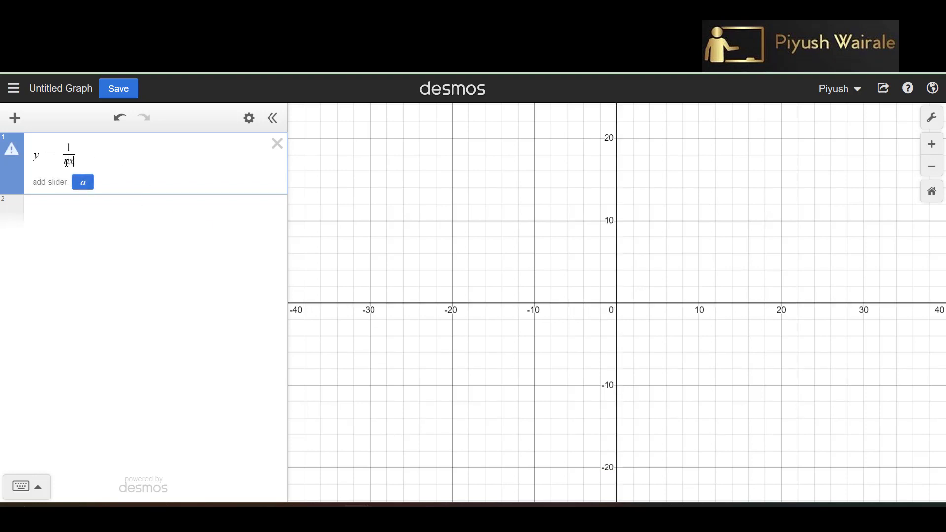
{"action": "key", "text": "Right"}
{"action": "type", "text": "+b"}
{"action": "left_click", "coordinate": [125, 183]}
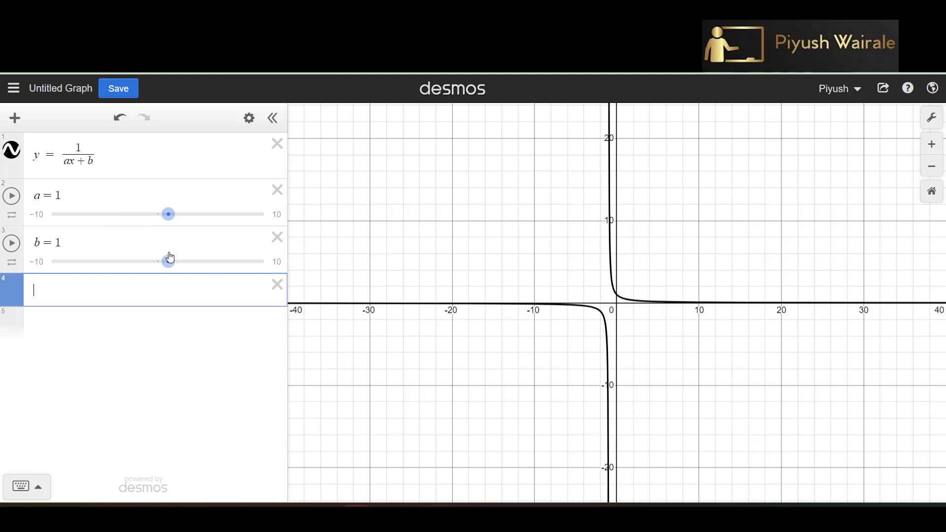
{"action": "left_click_drag", "start_coordinate": [172, 267], "coordinate": [161, 270]}
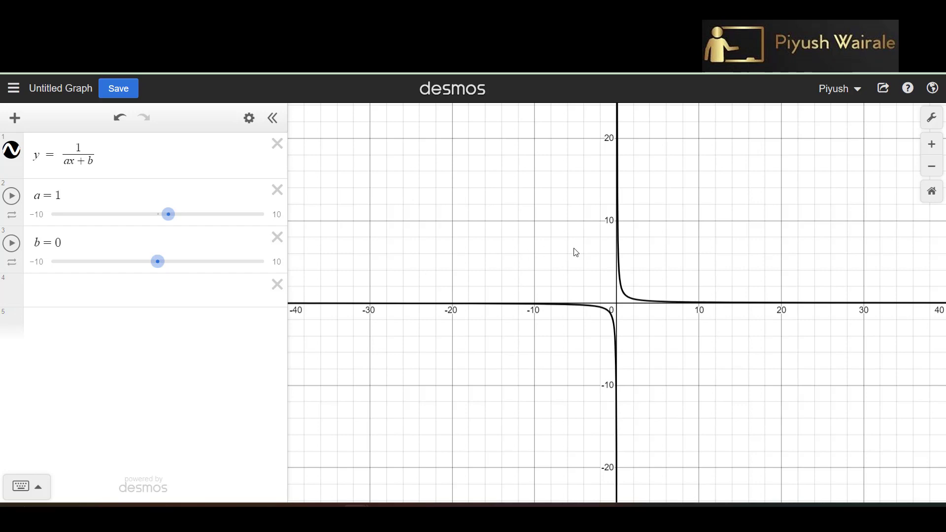
{"action": "left_click", "coordinate": [931, 192]}
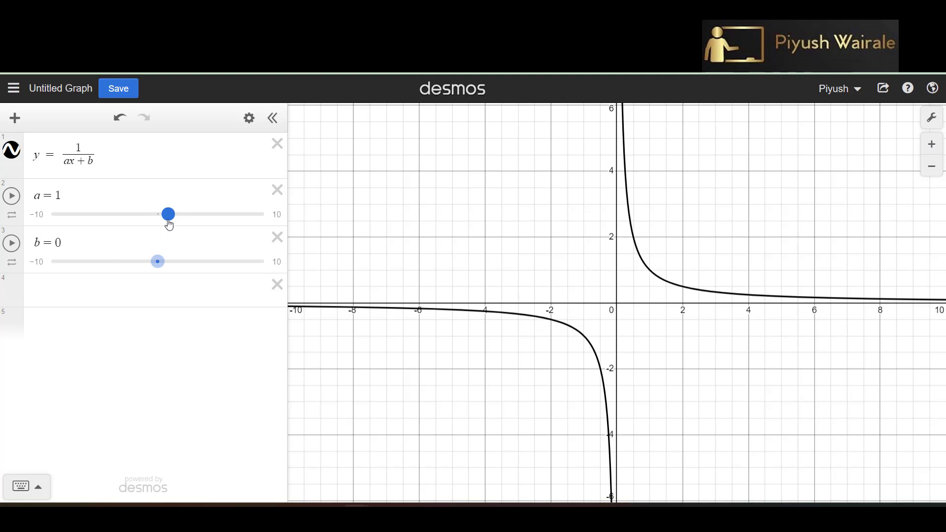
{"action": "left_click_drag", "start_coordinate": [169, 222], "coordinate": [222, 232]}
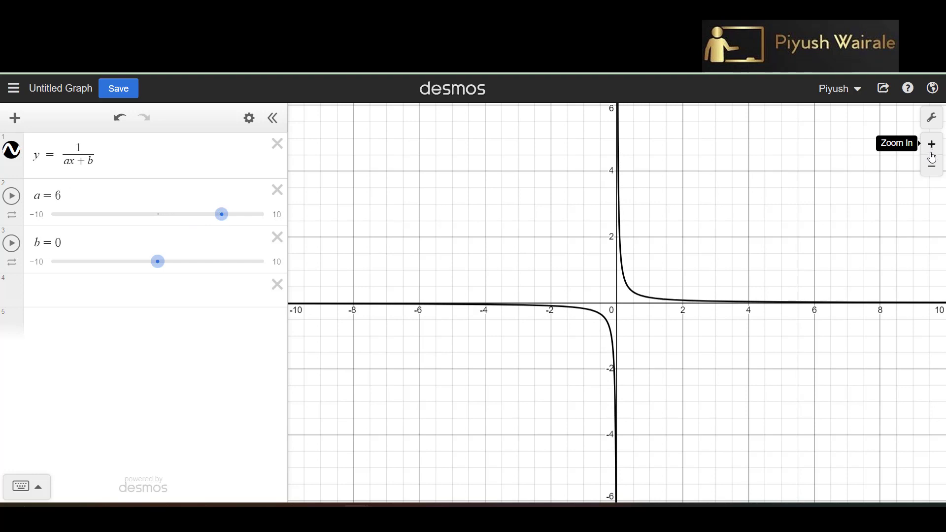
{"action": "left_click", "coordinate": [932, 166]}
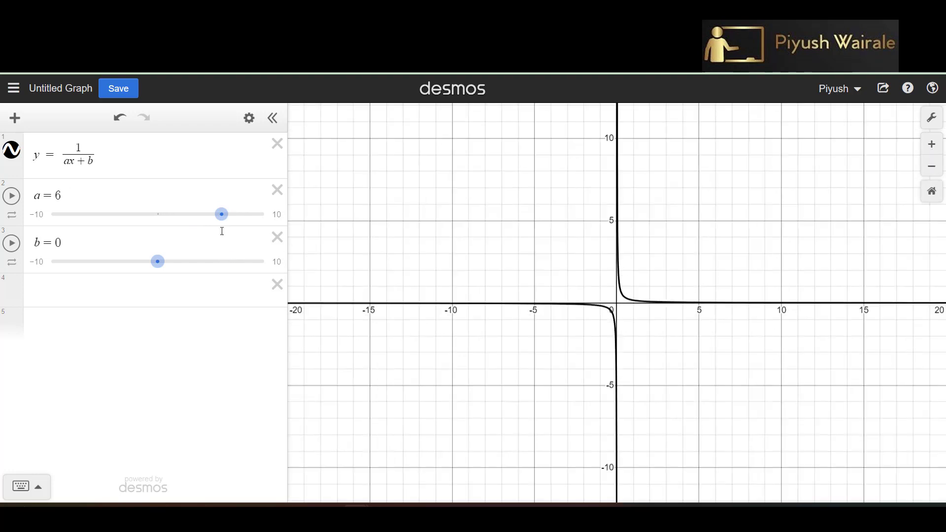
{"action": "left_click_drag", "start_coordinate": [221, 215], "coordinate": [156, 223]}
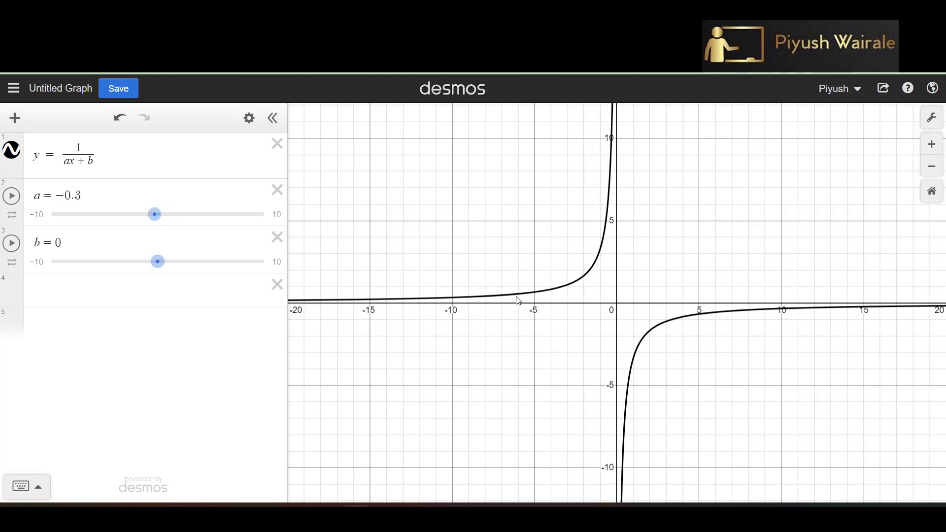
{"action": "left_click_drag", "start_coordinate": [155, 217], "coordinate": [195, 225]}
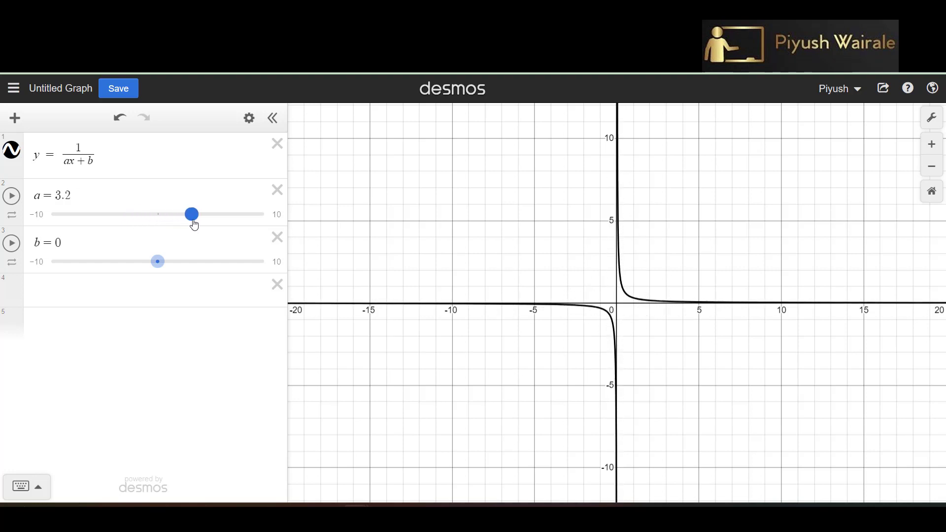
{"action": "left_click_drag", "start_coordinate": [194, 226], "coordinate": [148, 228]}
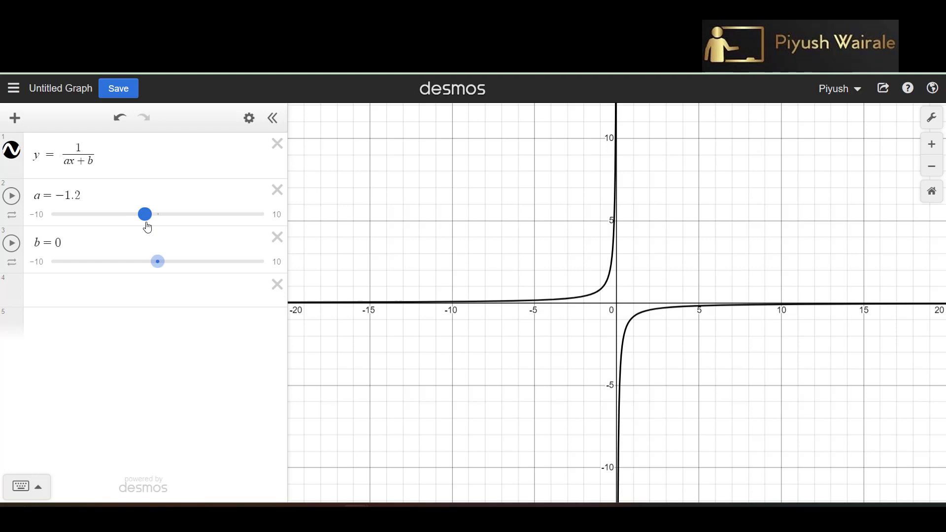
{"action": "left_click_drag", "start_coordinate": [147, 228], "coordinate": [171, 224]}
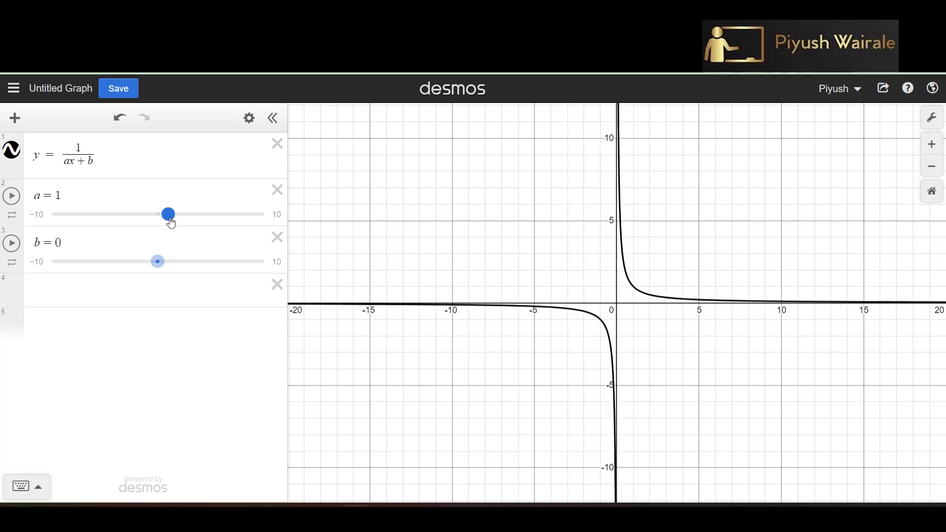
Raise b from 0 to 2, then select the fraction 1/(ax+b) in expression 1
{"action": "left_click_drag", "start_coordinate": [155, 266], "coordinate": [175, 270]}
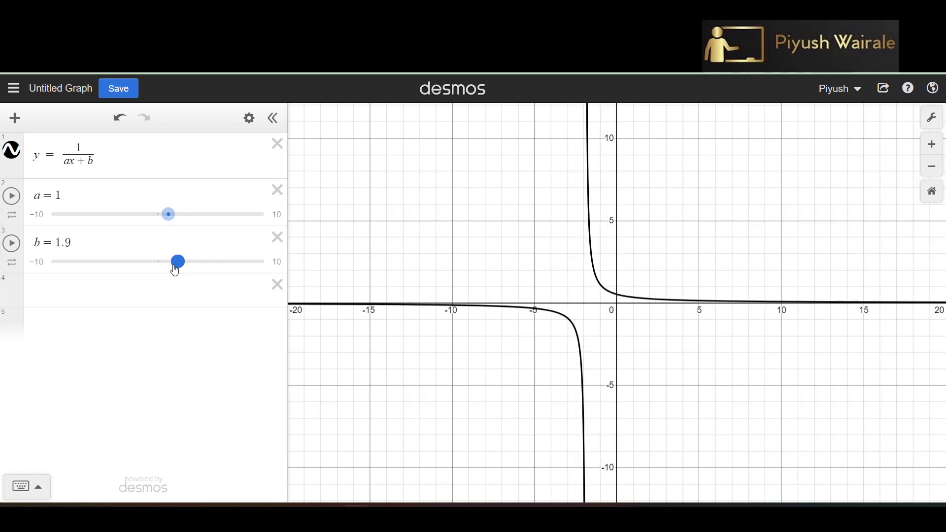
{"action": "left_click_drag", "start_coordinate": [175, 270], "coordinate": [177, 271]}
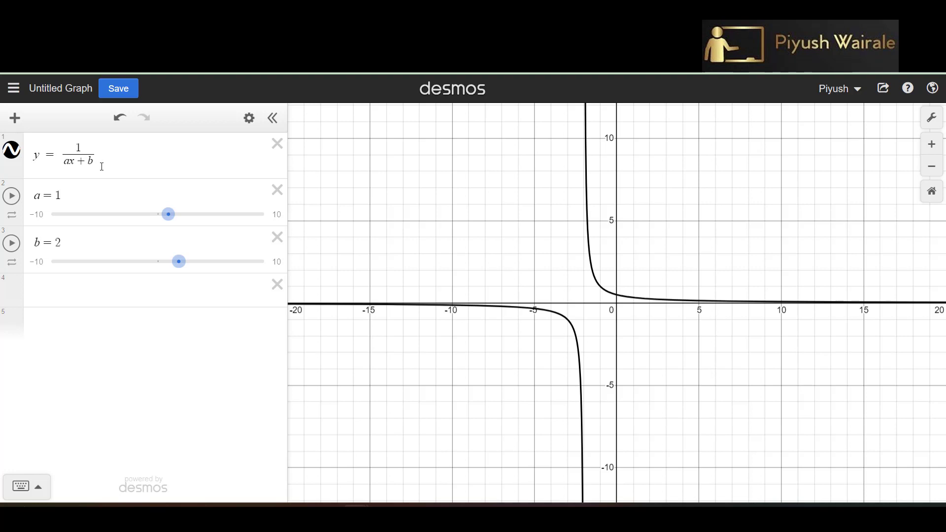
{"action": "left_click_drag", "start_coordinate": [111, 160], "coordinate": [67, 160]}
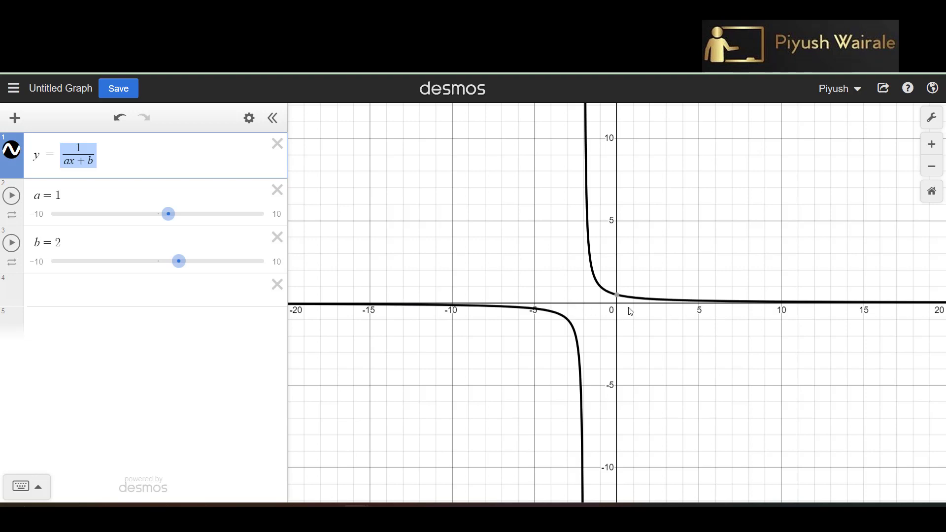
Sweep b from about 7.1 down to −6, then settle on a = 1.8 and b = −1.3
{"action": "left_click_drag", "start_coordinate": [181, 268], "coordinate": [242, 266]}
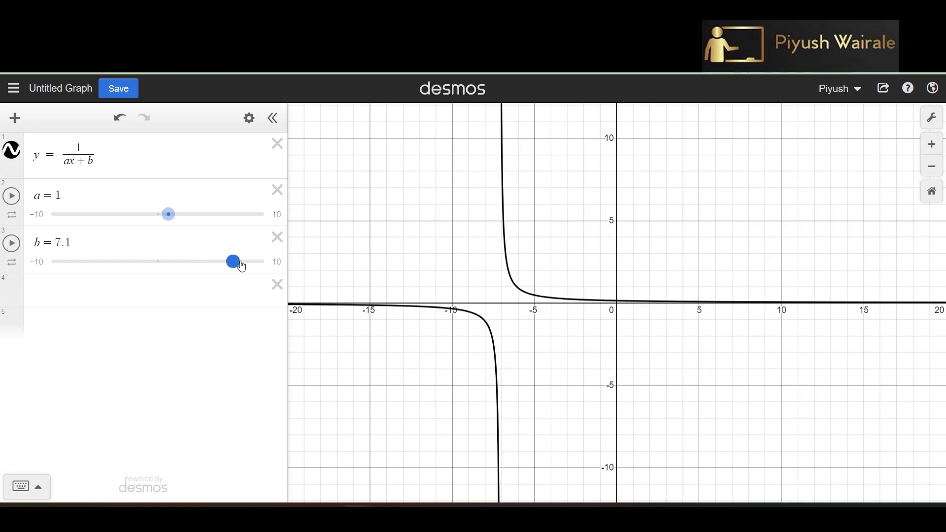
{"action": "left_click_drag", "start_coordinate": [242, 267], "coordinate": [242, 267]}
{"action": "left_click_drag", "start_coordinate": [232, 261], "coordinate": [95, 276]}
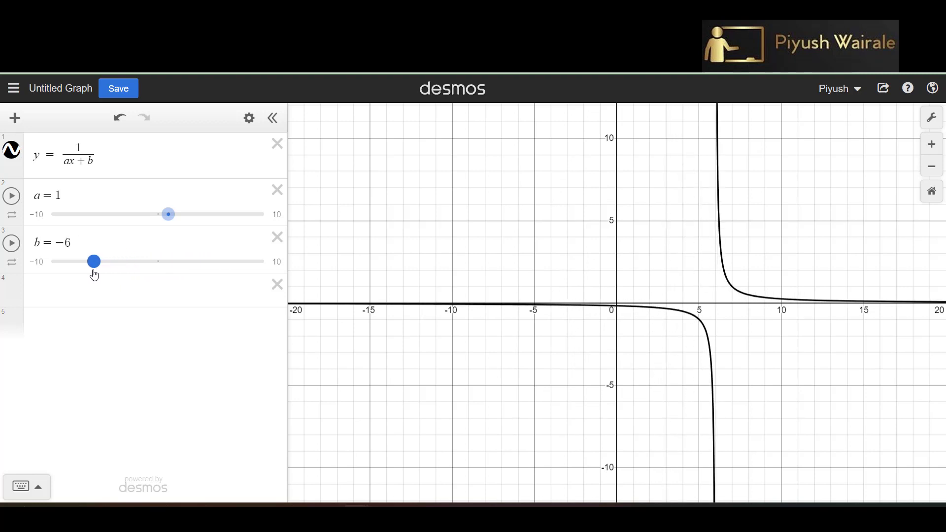
{"action": "left_click_drag", "start_coordinate": [95, 275], "coordinate": [95, 276]}
{"action": "left_click_drag", "start_coordinate": [94, 262], "coordinate": [142, 262]}
{"action": "mouse_move", "coordinate": [169, 215]}
{"action": "left_mouse_down"}
{"action": "mouse_move", "coordinate": [187, 217]}
{"action": "mouse_move", "coordinate": [108, 225]}
{"action": "mouse_move", "coordinate": [177, 224]}
{"action": "left_mouse_up"}
{"action": "mouse_move", "coordinate": [144, 268]}
{"action": "left_mouse_down"}
{"action": "mouse_move", "coordinate": [184, 261]}
{"action": "mouse_move", "coordinate": [129, 262]}
{"action": "mouse_move", "coordinate": [206, 266]}
{"action": "mouse_move", "coordinate": [136, 263]}
{"action": "mouse_move", "coordinate": [143, 268]}
{"action": "mouse_move", "coordinate": [112, 274]}
{"action": "mouse_move", "coordinate": [154, 265]}
{"action": "mouse_move", "coordinate": [145, 268]}
{"action": "left_mouse_up"}
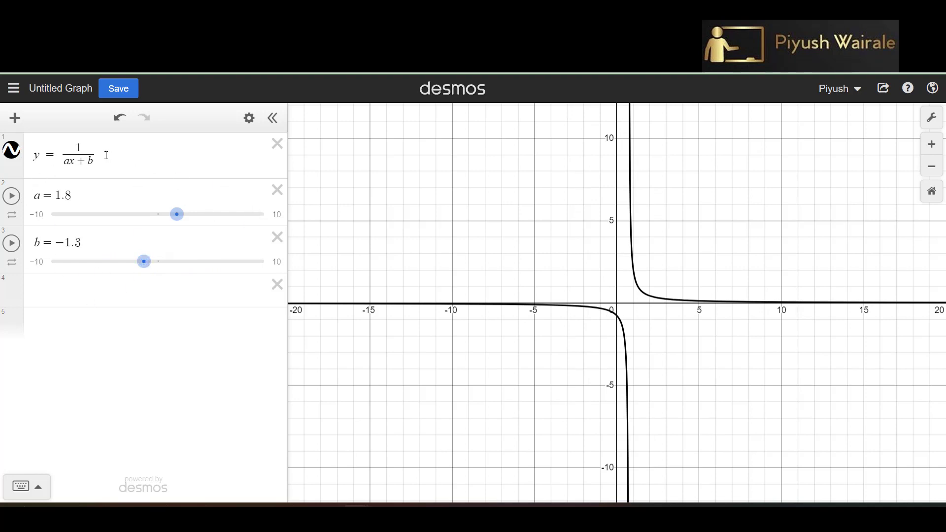
Square the denominator to make y = 1/(ax+b)^2, and clear b's value
{"action": "left_click", "coordinate": [93, 163]}
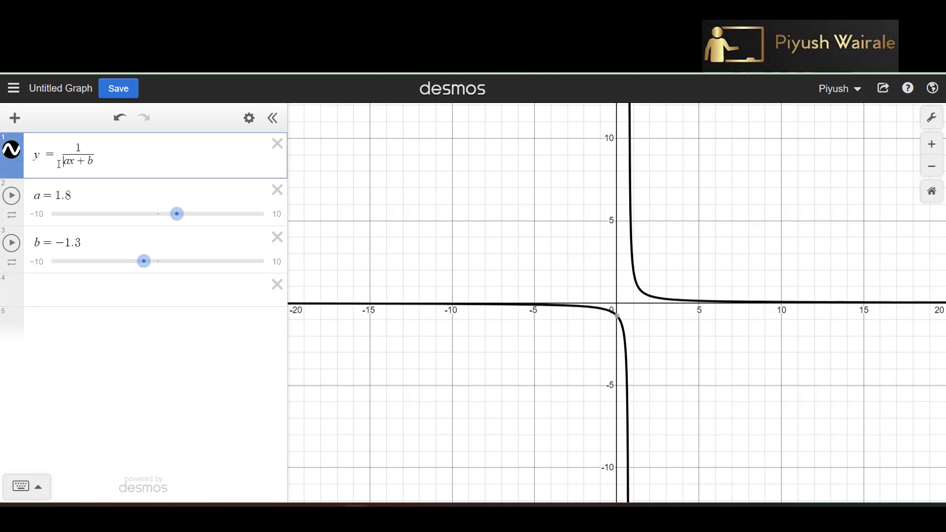
{"action": "type", "text": "("}
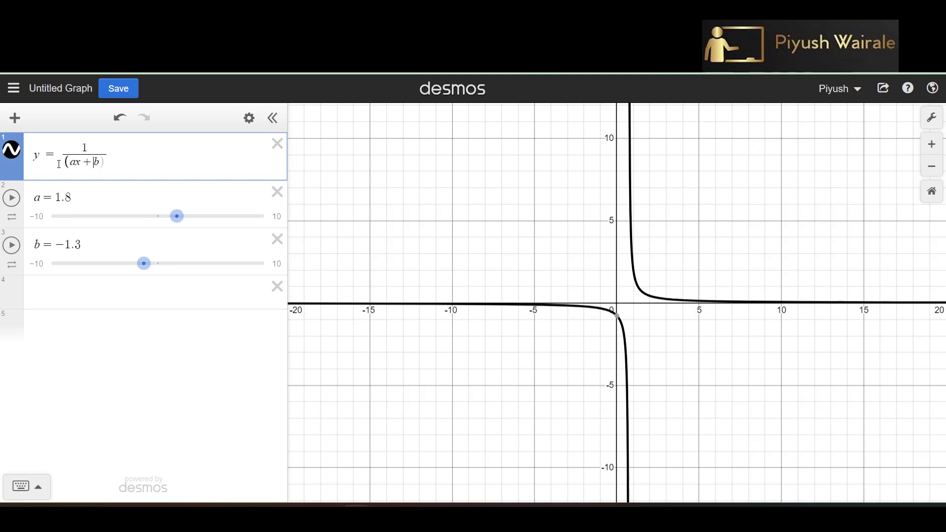
{"action": "type", "text": ")^2"}
{"action": "left_click", "coordinate": [97, 249]}
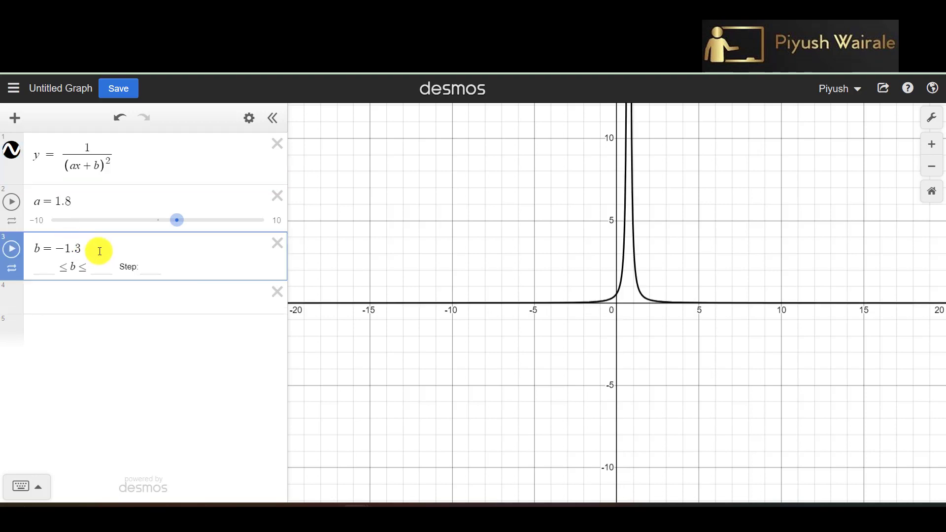
{"action": "key", "text": "BackSpace"}
{"action": "key", "text": "BackSpace"}
{"action": "key", "text": "BackSpace"}
{"action": "key", "text": "BackSpace"}
Set b to 0 with its own slider and a to 1, then zoom in on the origin spike
{"action": "type", "text": "0"}
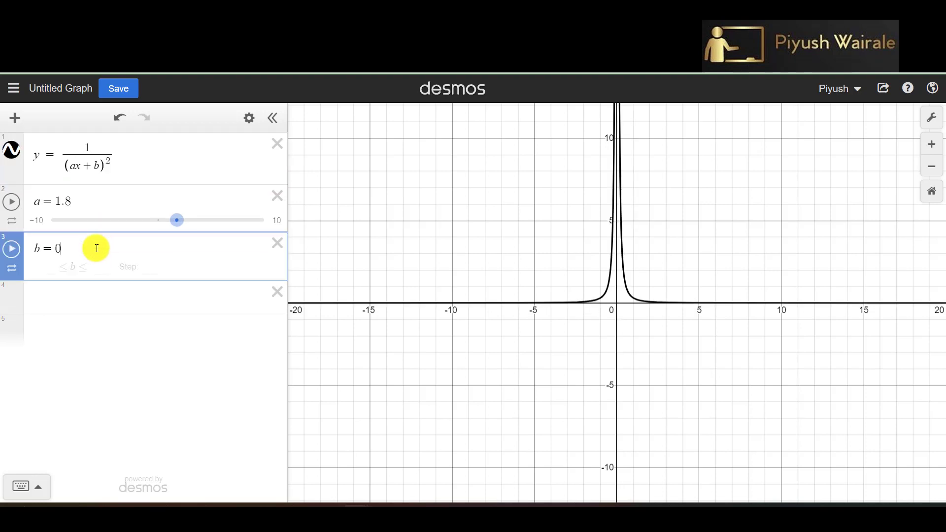
{"action": "key", "text": "Return"}
{"action": "mouse_move", "coordinate": [177, 220]}
{"action": "left_mouse_down"}
{"action": "mouse_move", "coordinate": [147, 229]}
{"action": "mouse_move", "coordinate": [169, 223]}
{"action": "left_mouse_up"}
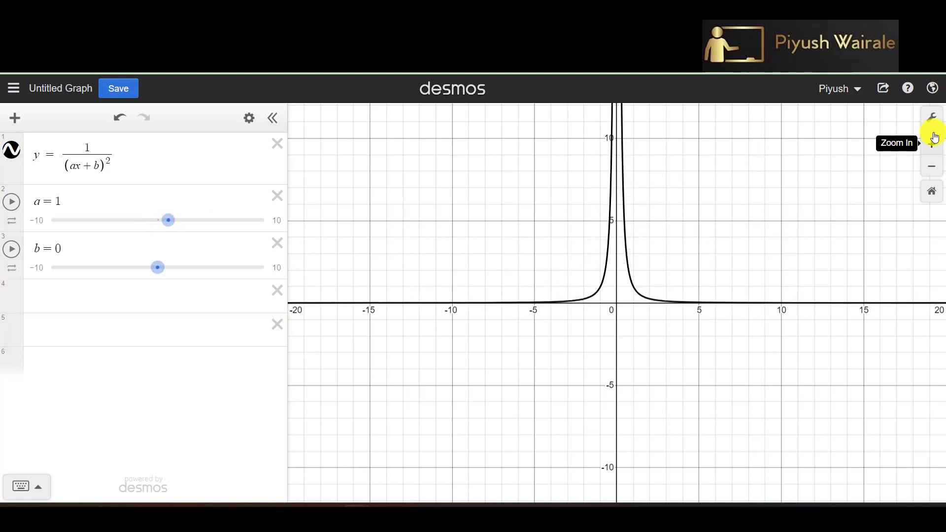
{"action": "left_click", "coordinate": [930, 152]}
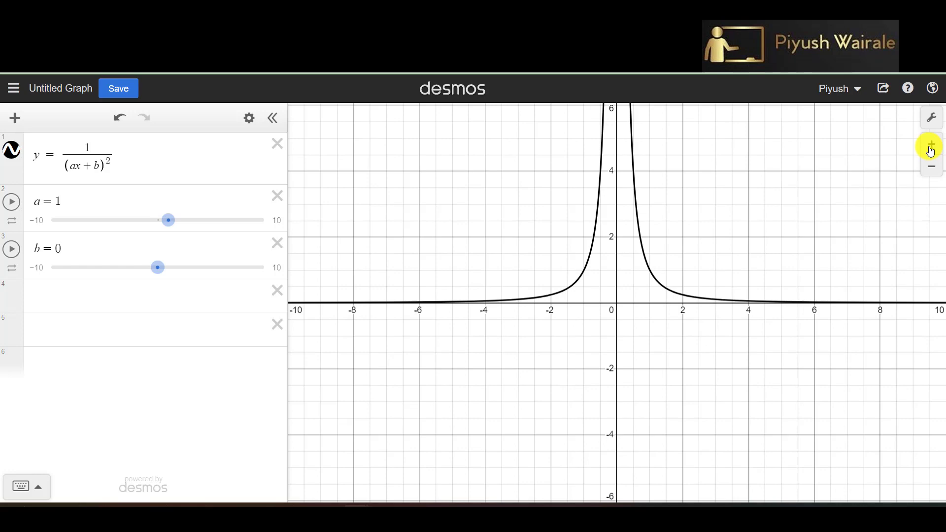
{"action": "left_click_drag", "start_coordinate": [823, 161], "coordinate": [816, 285]}
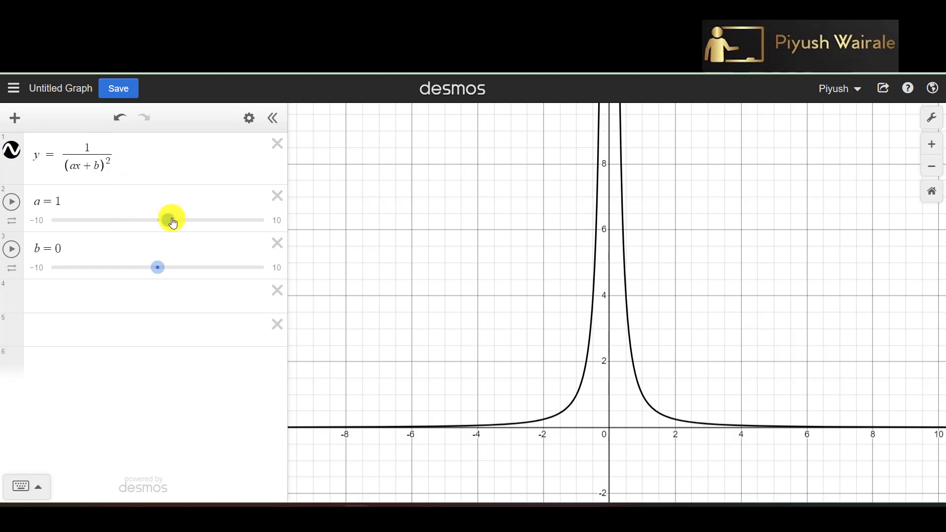
Sweep a upward, then into negative values, and finally back to 2.5
{"action": "mouse_move", "coordinate": [173, 223]}
{"action": "left_mouse_down"}
{"action": "mouse_move", "coordinate": [228, 226]}
{"action": "mouse_move", "coordinate": [215, 235]}
{"action": "mouse_move", "coordinate": [252, 228]}
{"action": "mouse_move", "coordinate": [107, 237]}
{"action": "mouse_move", "coordinate": [171, 225]}
{"action": "left_mouse_up"}
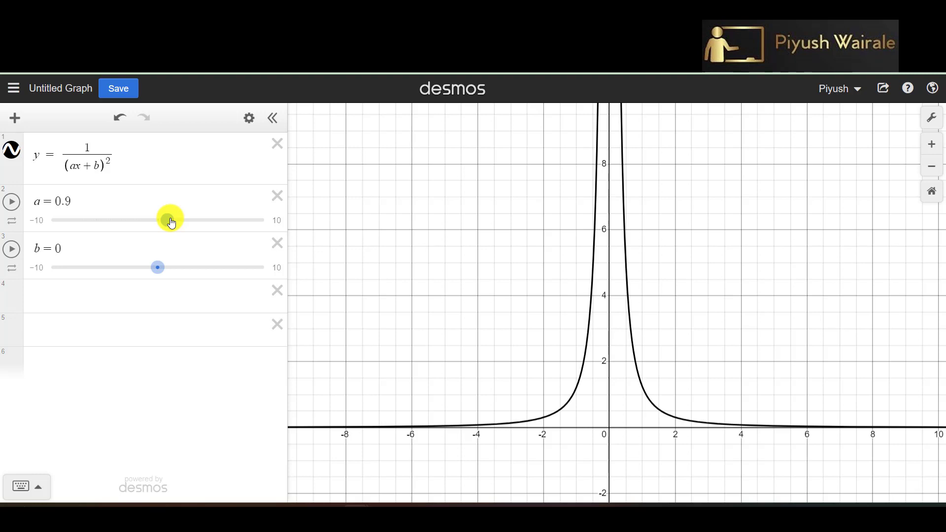
{"action": "left_click_drag", "start_coordinate": [171, 224], "coordinate": [112, 219]}
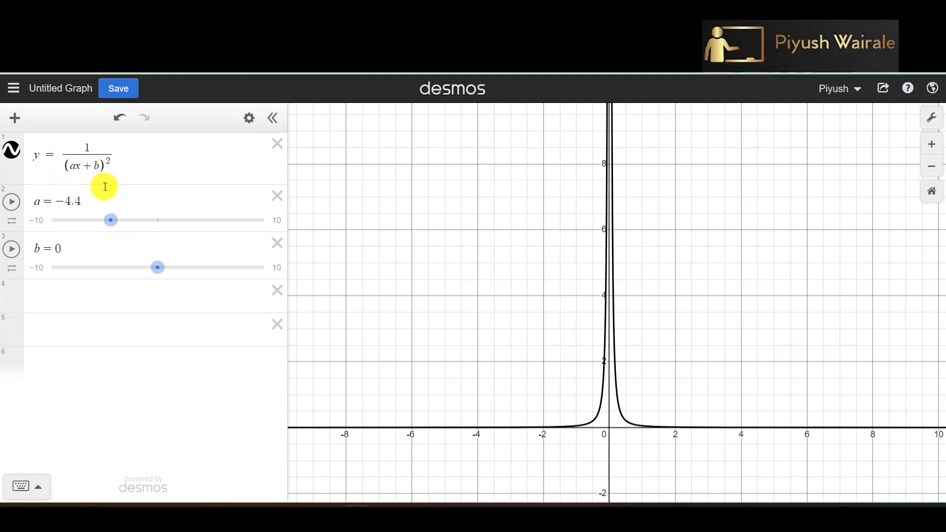
{"action": "left_click_drag", "start_coordinate": [116, 228], "coordinate": [180, 224]}
Set a to 2, then sweep b right and left, ending at −0.2
{"action": "left_click", "coordinate": [154, 268]}
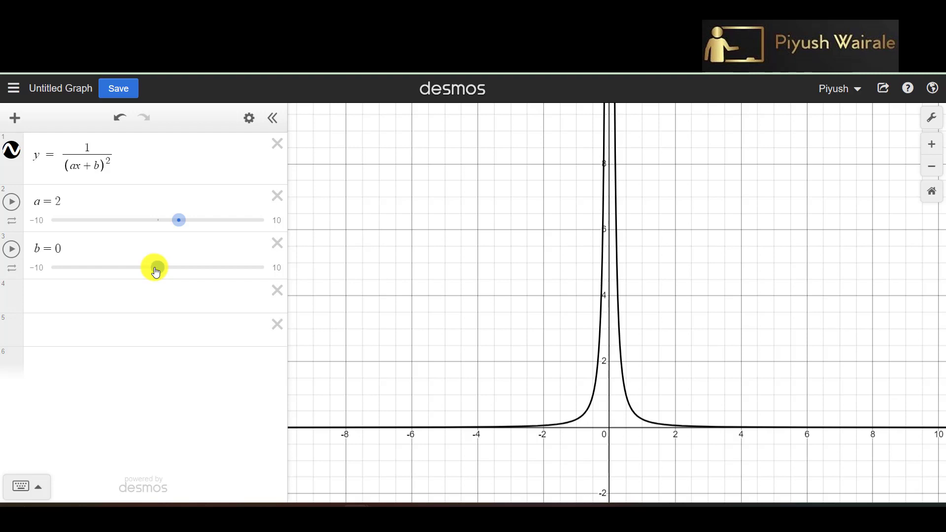
{"action": "left_click_drag", "start_coordinate": [156, 272], "coordinate": [192, 276]}
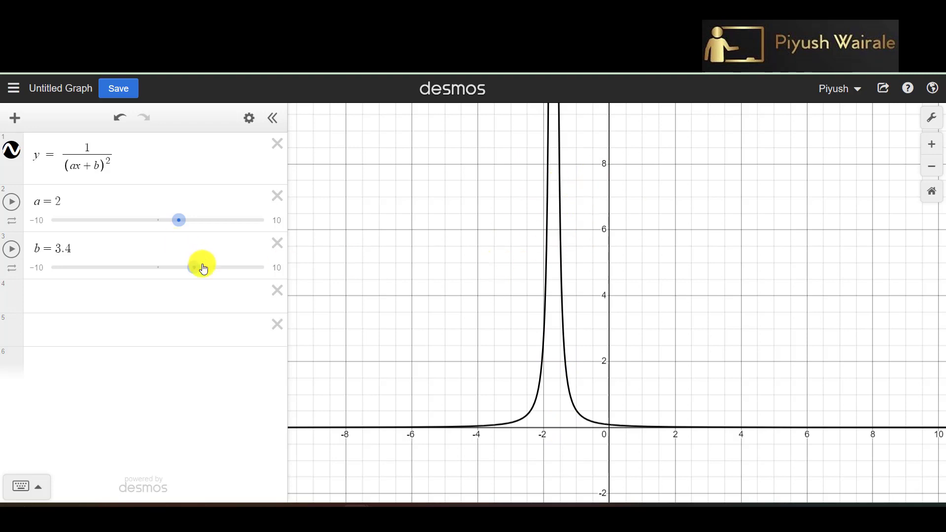
{"action": "left_click_drag", "start_coordinate": [197, 268], "coordinate": [104, 281]}
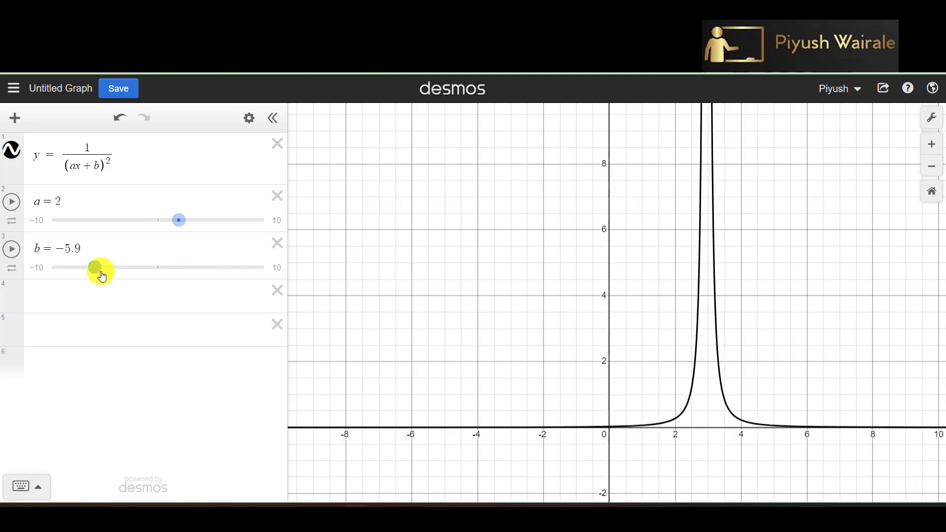
{"action": "left_click_drag", "start_coordinate": [96, 274], "coordinate": [155, 277]}
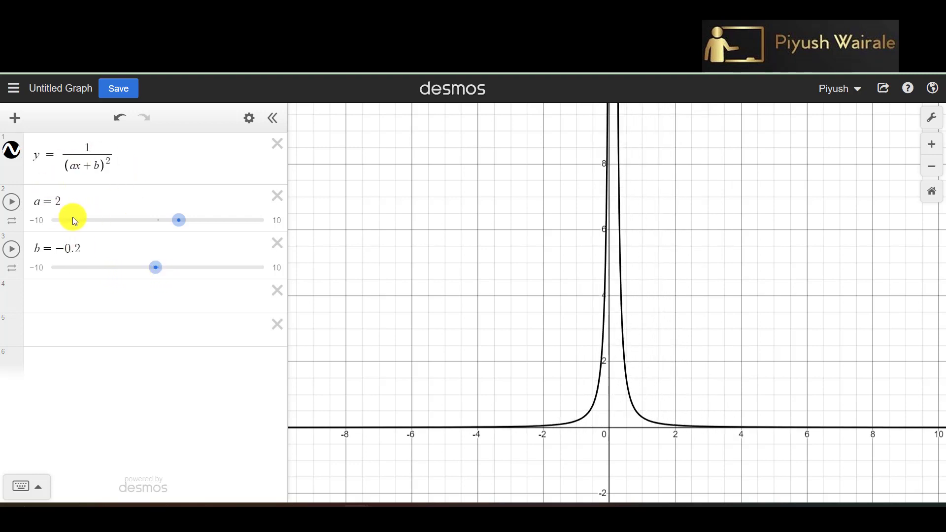
Rewrite the function from 1/(ax+b)^2 to 1/(ax^2+b)
{"action": "left_click", "coordinate": [115, 168]}
{"action": "key", "text": "BackSpace"}
{"action": "key", "text": "BackSpace"}
{"action": "key", "text": "BackSpace"}
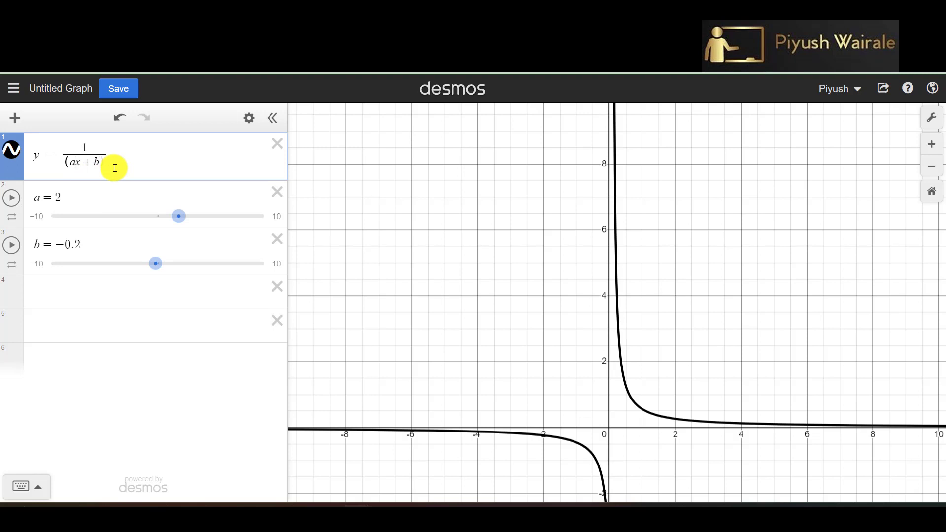
{"action": "key", "text": "BackSpace"}
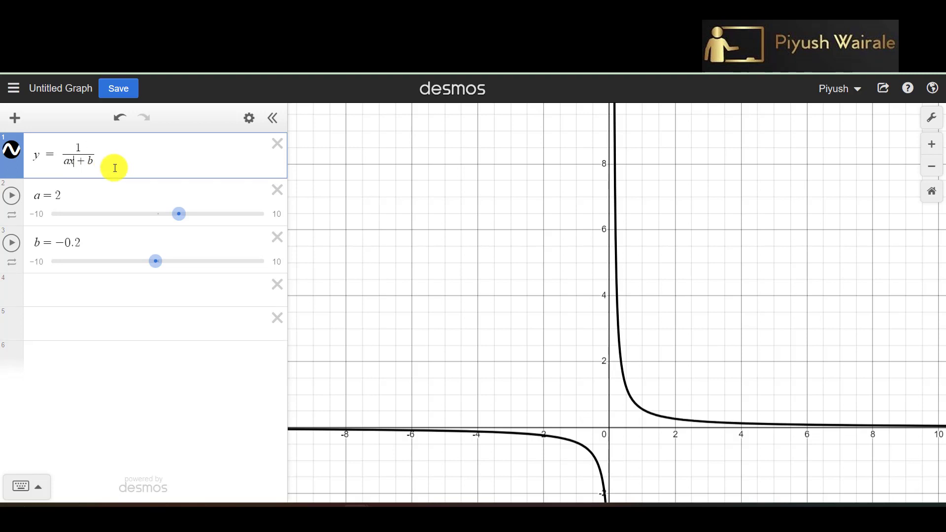
{"action": "type", "text": "^2"}
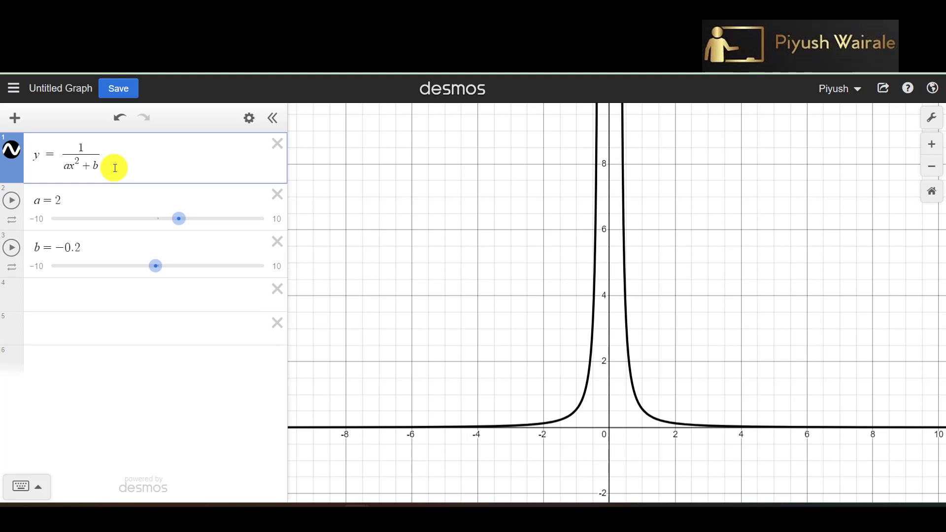
{"action": "left_click", "coordinate": [155, 293]}
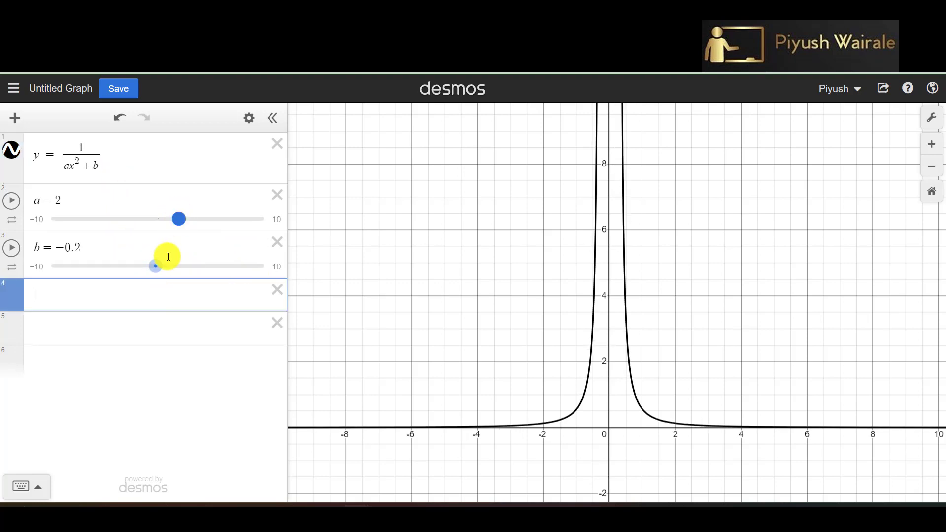
Sweep b from 0 up to about 7 and down to −2.6, then pan to show the lower branch
{"action": "mouse_move", "coordinate": [158, 272]}
{"action": "left_mouse_down"}
{"action": "mouse_move", "coordinate": [143, 268]}
{"action": "mouse_move", "coordinate": [157, 267]}
{"action": "left_mouse_up"}
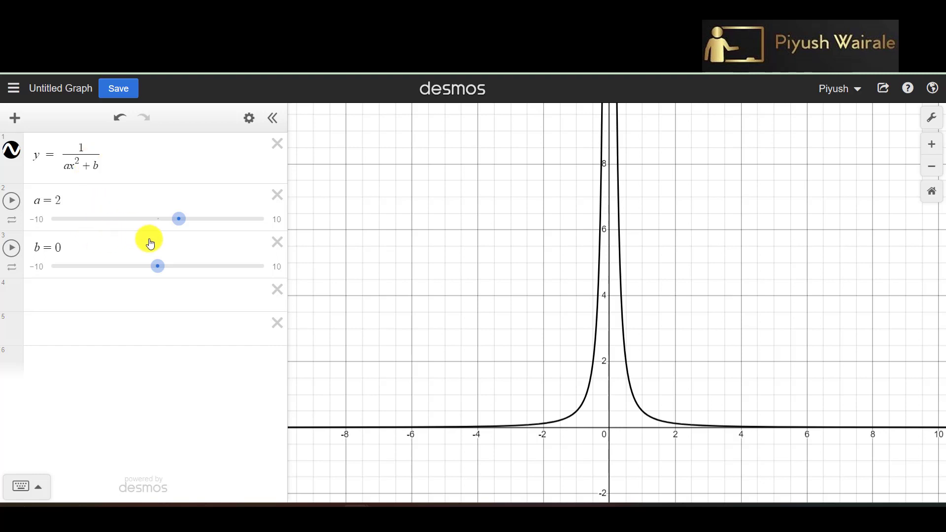
{"action": "left_click_drag", "start_coordinate": [159, 272], "coordinate": [185, 279]}
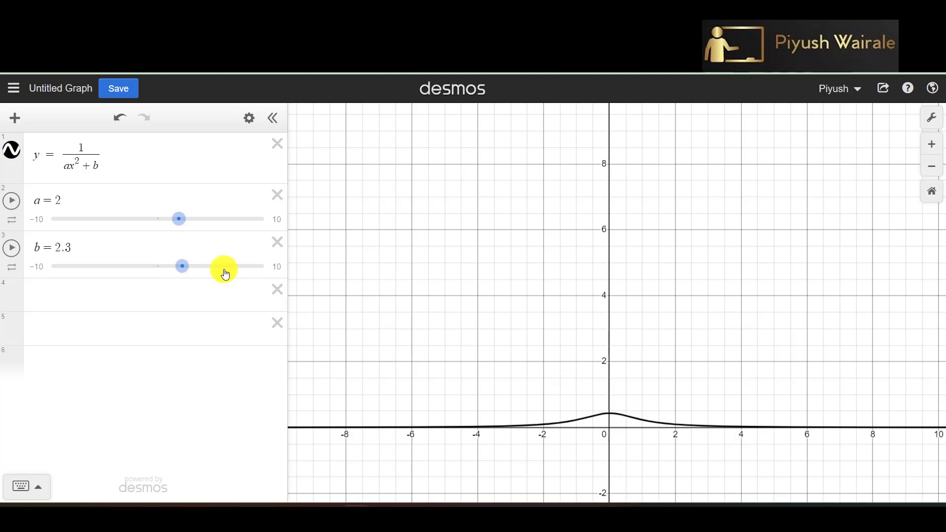
{"action": "left_click_drag", "start_coordinate": [181, 266], "coordinate": [225, 271]}
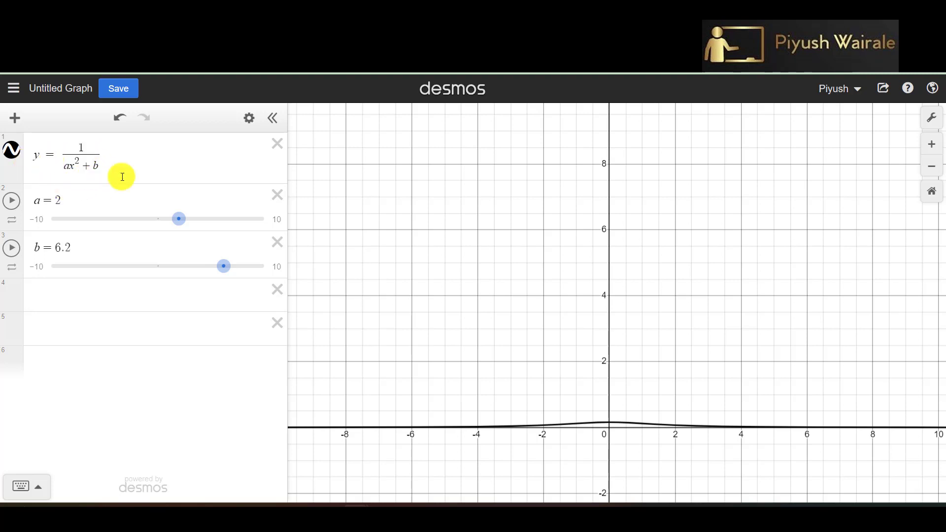
{"action": "left_click_drag", "start_coordinate": [224, 270], "coordinate": [129, 275]}
{"action": "left_click_drag", "start_coordinate": [716, 344], "coordinate": [714, 172]}
{"action": "left_click_drag", "start_coordinate": [699, 313], "coordinate": [673, 467]}
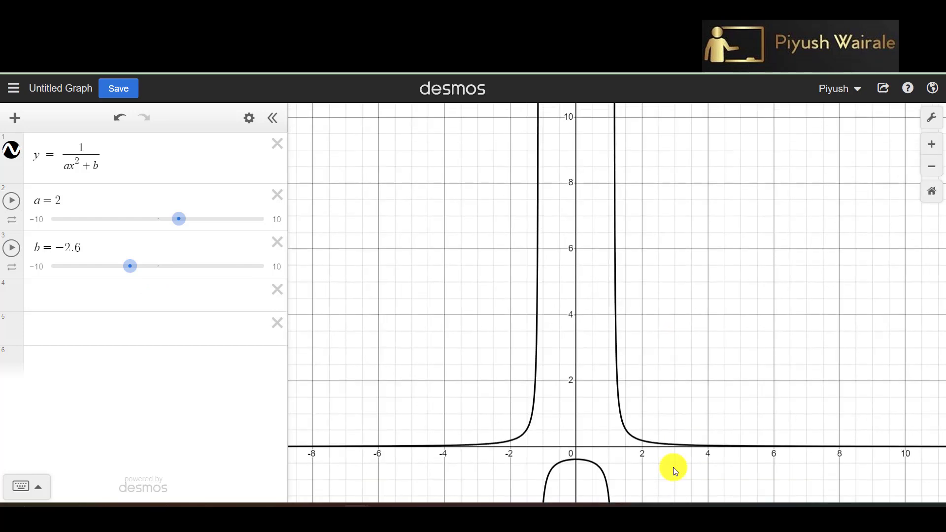
Frame the view to about −10–25 by −10–12, then set a to 2.4 and b to −10
{"action": "left_click", "coordinate": [932, 166]}
{"action": "left_click", "coordinate": [932, 166]}
{"action": "left_click", "coordinate": [932, 166]}
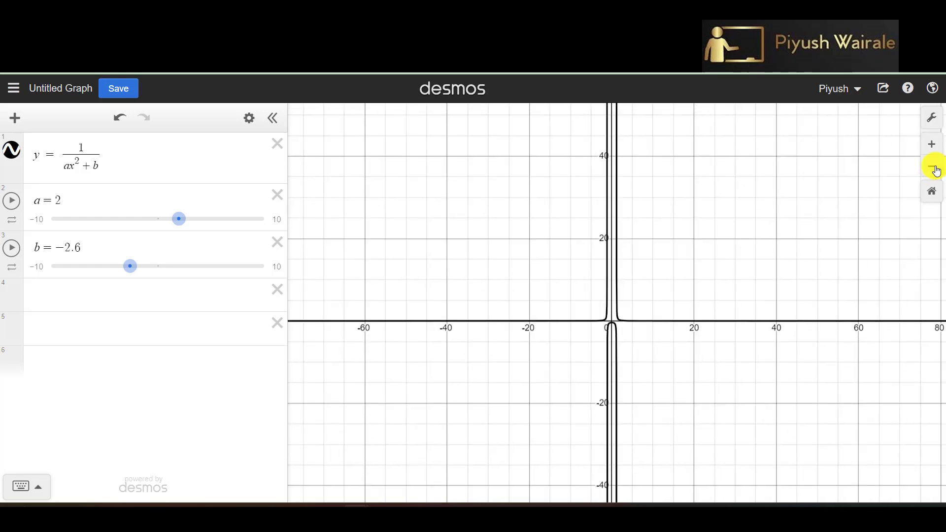
{"action": "left_click_drag", "start_coordinate": [720, 247], "coordinate": [685, 267]}
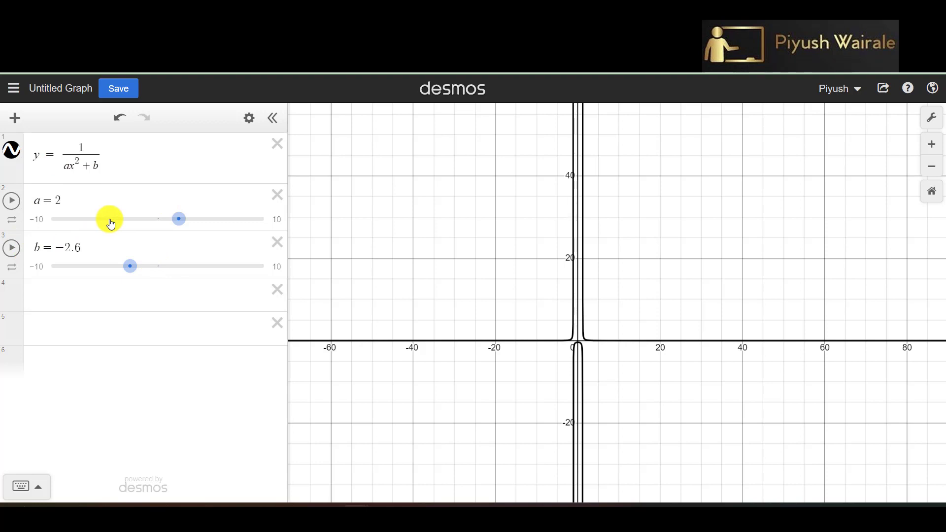
{"action": "left_click", "coordinate": [931, 145]}
{"action": "left_click", "coordinate": [932, 145]}
{"action": "left_click_drag", "start_coordinate": [706, 359], "coordinate": [697, 237]}
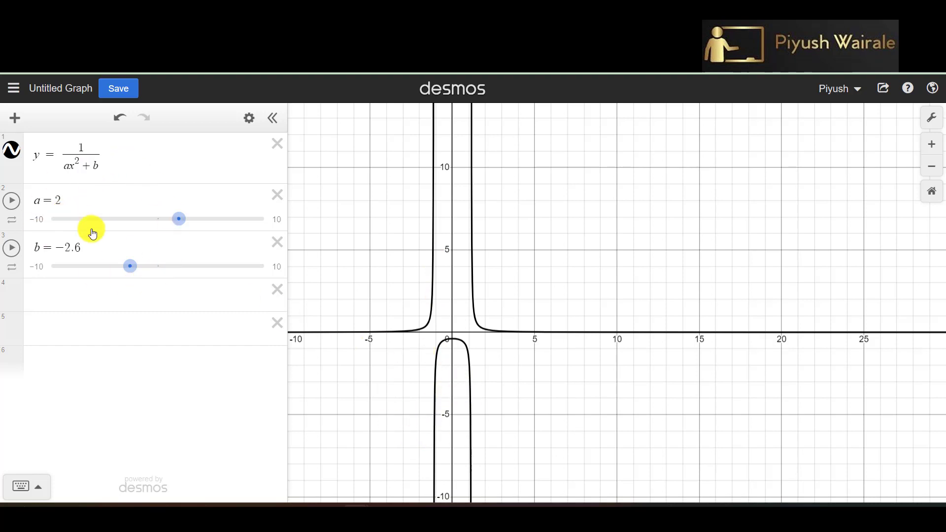
{"action": "mouse_move", "coordinate": [177, 220]}
{"action": "left_mouse_down"}
{"action": "mouse_move", "coordinate": [91, 232]}
{"action": "mouse_move", "coordinate": [181, 222]}
{"action": "left_mouse_up"}
{"action": "left_click_drag", "start_coordinate": [128, 268], "coordinate": [36, 275]}
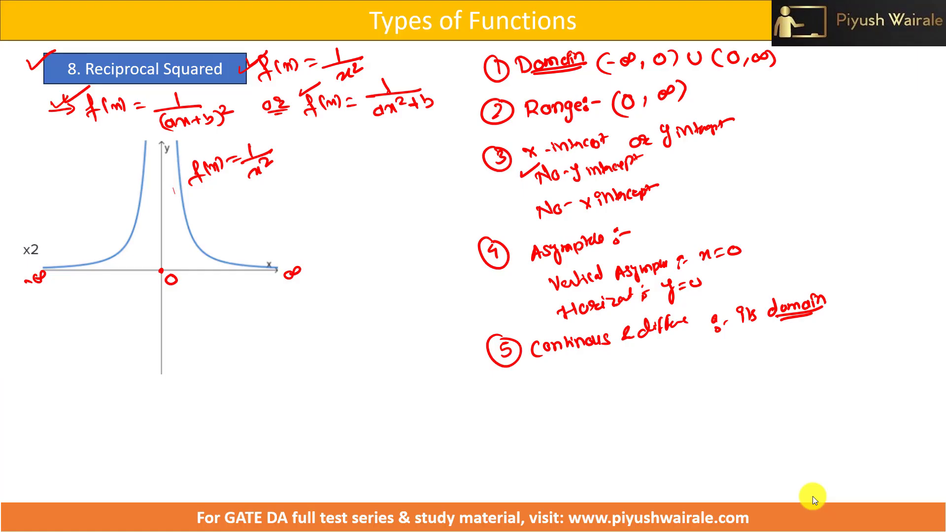
Handwrite 1/(2x+3) in red ink as the first homework item below the graph
{"action": "mouse_move", "coordinate": [247, 360]}
{"action": "left_mouse_down"}
{"action": "mouse_move", "coordinate": [249, 373]}
{"action": "mouse_move", "coordinate": [263, 362]}
{"action": "mouse_move", "coordinate": [253, 376]}
{"action": "mouse_move", "coordinate": [279, 374]}
{"action": "left_mouse_up"}
{"action": "mouse_move", "coordinate": [245, 415]}
{"action": "left_mouse_down"}
{"action": "mouse_move", "coordinate": [257, 413]}
{"action": "mouse_move", "coordinate": [242, 407]}
{"action": "left_mouse_up"}
{"action": "mouse_move", "coordinate": [287, 388]}
{"action": "left_mouse_down"}
{"action": "mouse_move", "coordinate": [289, 398]}
{"action": "mouse_move", "coordinate": [326, 394]}
{"action": "mouse_move", "coordinate": [285, 421]}
{"action": "mouse_move", "coordinate": [321, 407]}
{"action": "mouse_move", "coordinate": [326, 418]}
{"action": "left_mouse_up"}
{"action": "mouse_move", "coordinate": [269, 449]}
{"action": "left_mouse_down"}
{"action": "mouse_move", "coordinate": [266, 467]}
{"action": "mouse_move", "coordinate": [270, 450]}
{"action": "left_mouse_up"}
{"action": "mouse_move", "coordinate": [262, 457]}
{"action": "left_mouse_down"}
{"action": "mouse_move", "coordinate": [275, 465]}
{"action": "mouse_move", "coordinate": [295, 456]}
{"action": "left_mouse_up"}
{"action": "mouse_move", "coordinate": [307, 437]}
{"action": "left_mouse_down"}
{"action": "mouse_move", "coordinate": [309, 446]}
{"action": "mouse_move", "coordinate": [329, 438]}
{"action": "mouse_move", "coordinate": [316, 466]}
{"action": "left_mouse_up"}
Write 1/(2x−3) as the second homework item and begin a third
{"action": "mouse_move", "coordinate": [318, 454]}
{"action": "left_mouse_down"}
{"action": "mouse_move", "coordinate": [328, 463]}
{"action": "mouse_move", "coordinate": [334, 456]}
{"action": "left_mouse_up"}
{"action": "left_click_drag", "start_coordinate": [335, 448], "coordinate": [341, 461]}
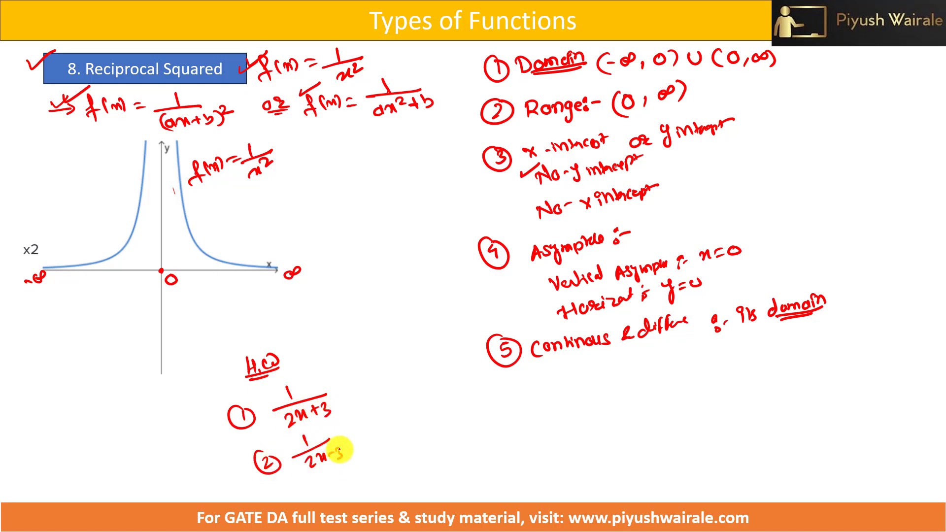
{"action": "left_click_drag", "start_coordinate": [407, 393], "coordinate": [410, 410]}
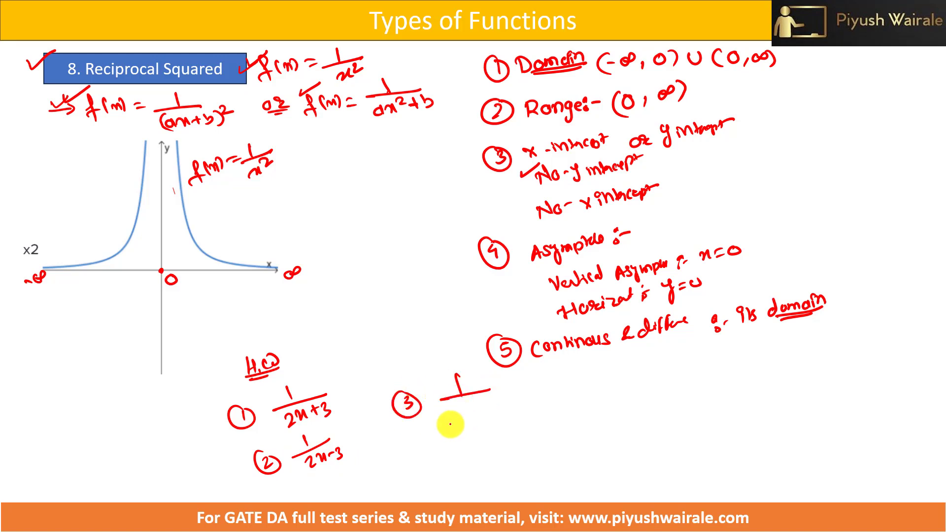